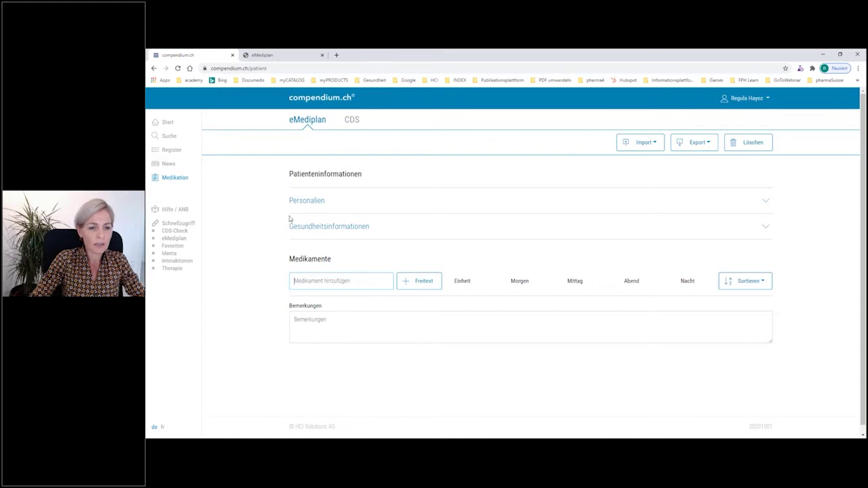
Expand the Personalien and Gesundheitsinformationen sections of the empty eMediplan
click(332, 200)
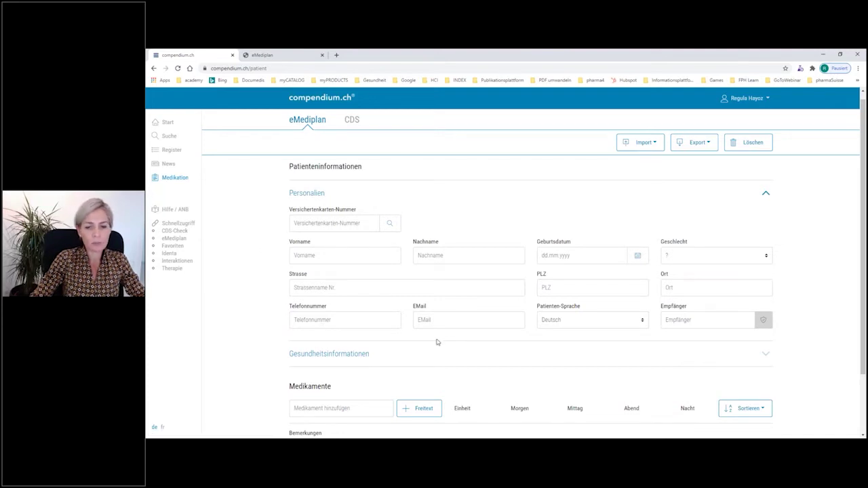
scroll(487, 290, down, 2)
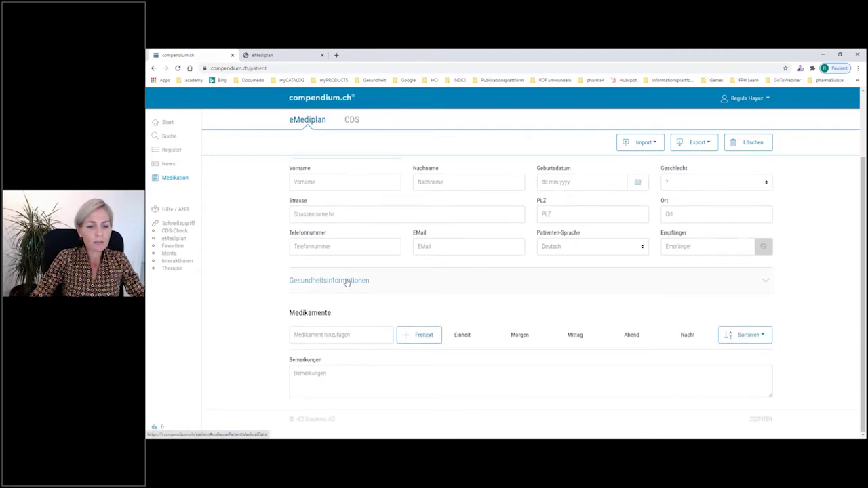
click(348, 279)
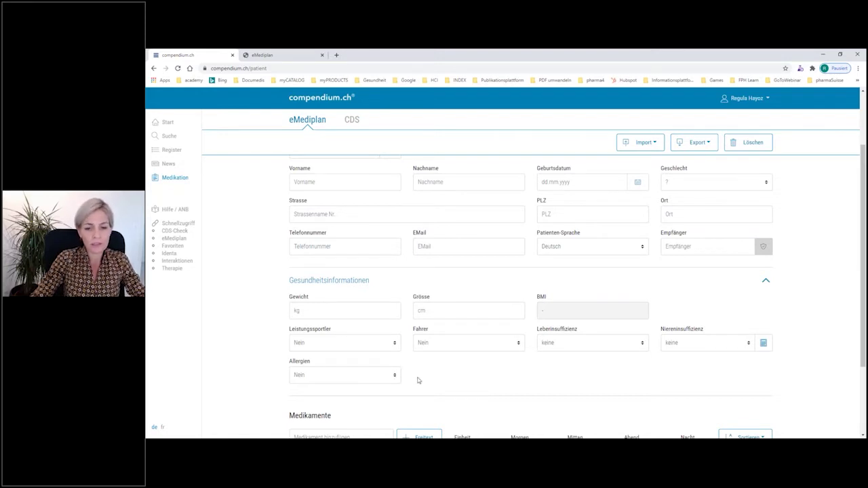
scroll(467, 340, up, 1)
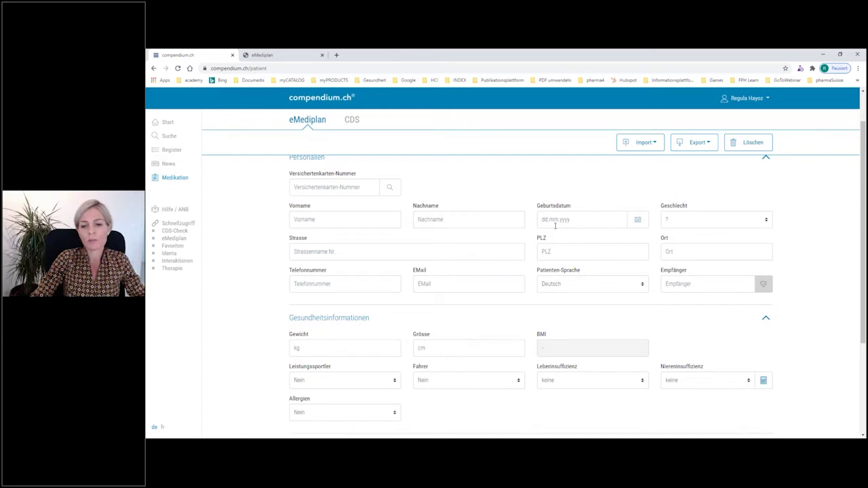
Look over the Patienten-Sprache language options
click(579, 290)
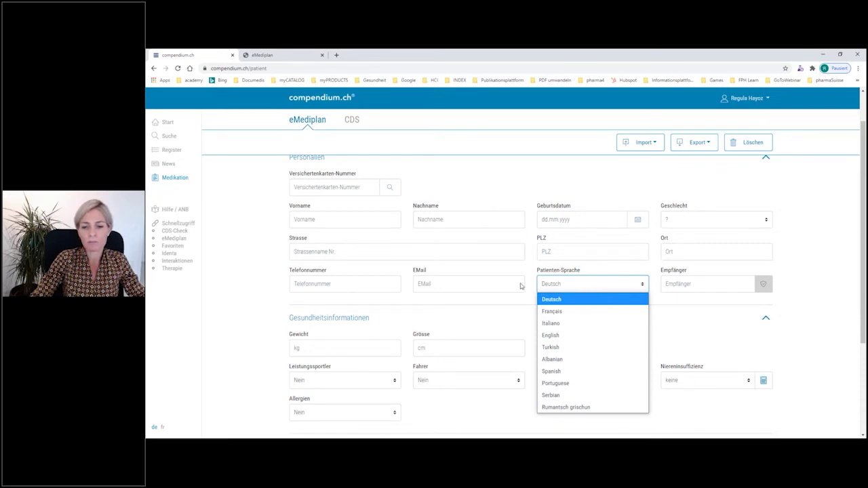
scroll(479, 292, down, 4)
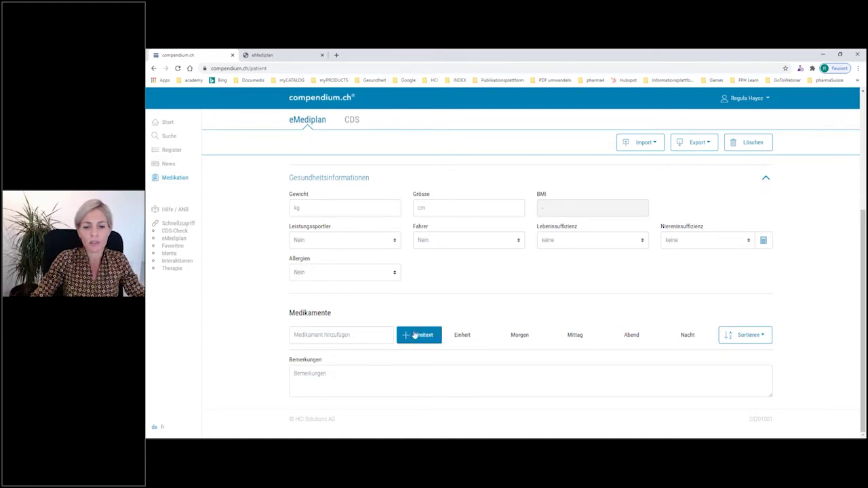
scroll(488, 296, up, 5)
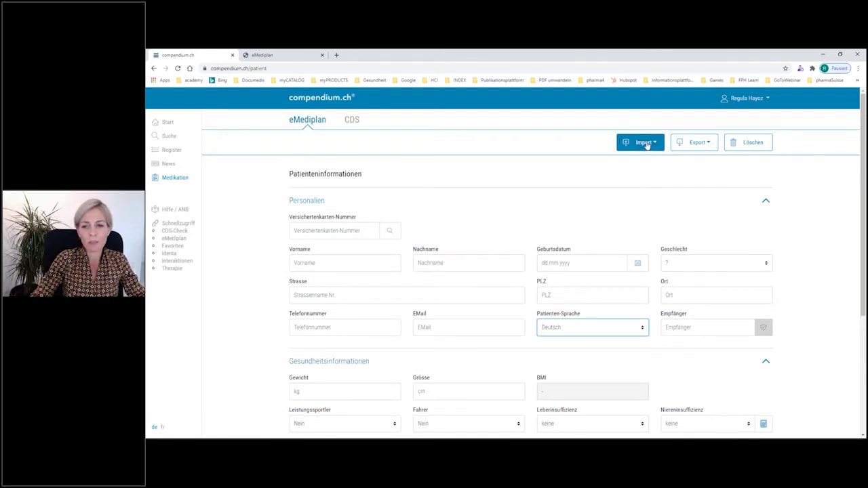
Import the plan from the scanned CHMED16A1 QR code, loading the patient's data (93 kg, 165 cm)
click(646, 144)
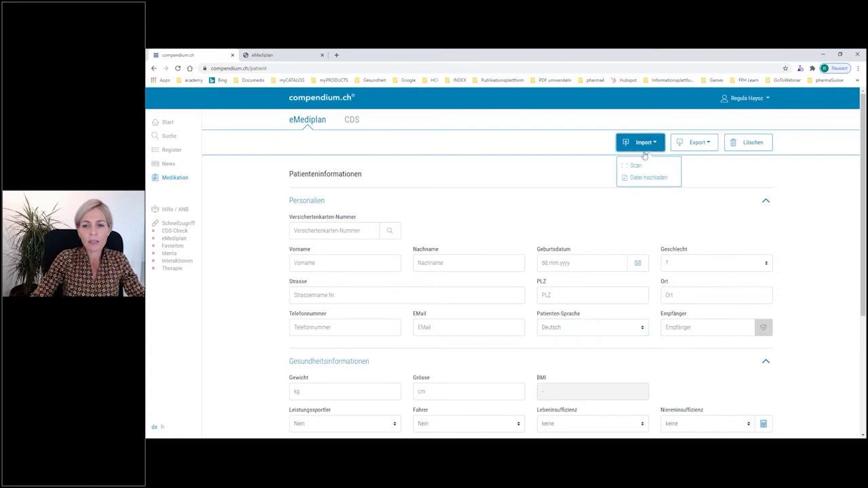
click(639, 167)
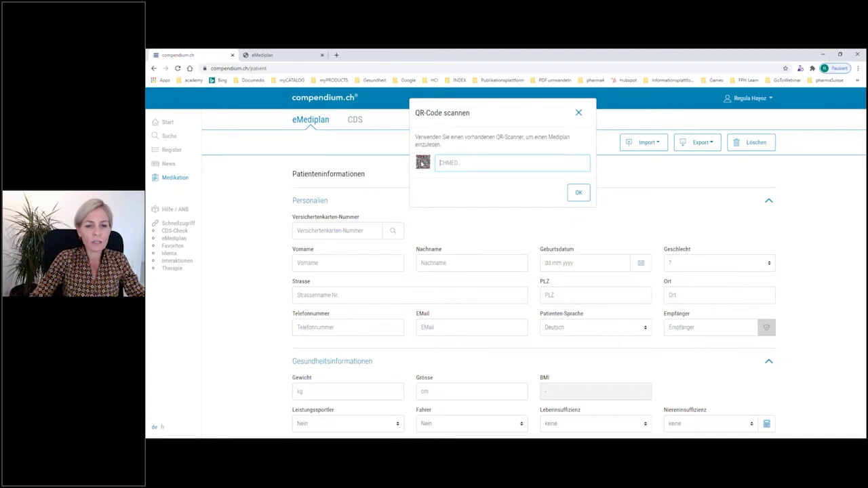
text(CHMED16A1H4sIAAAAAAAAC72VTY/aMBCG/BrK10i3NvmA3E)
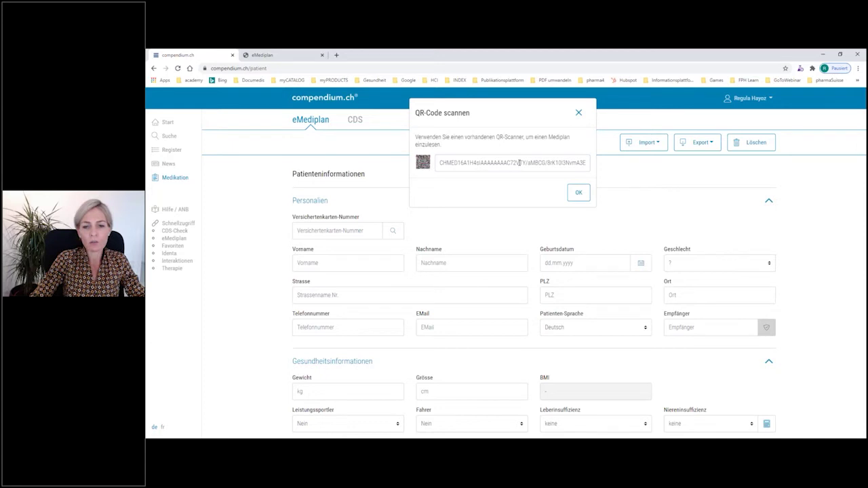
click(579, 193)
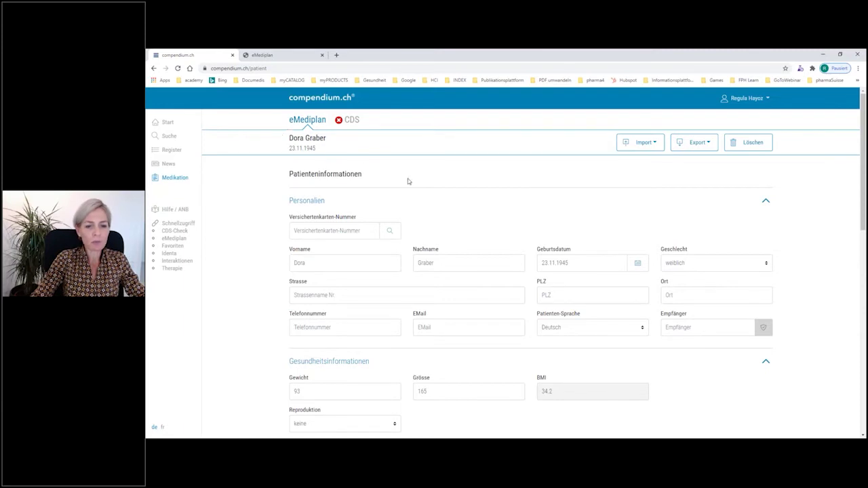
Search 'klacid', add KLACID Filmtabl 250 mg to the medication list, and expand its details
scroll(483, 210, down, 1)
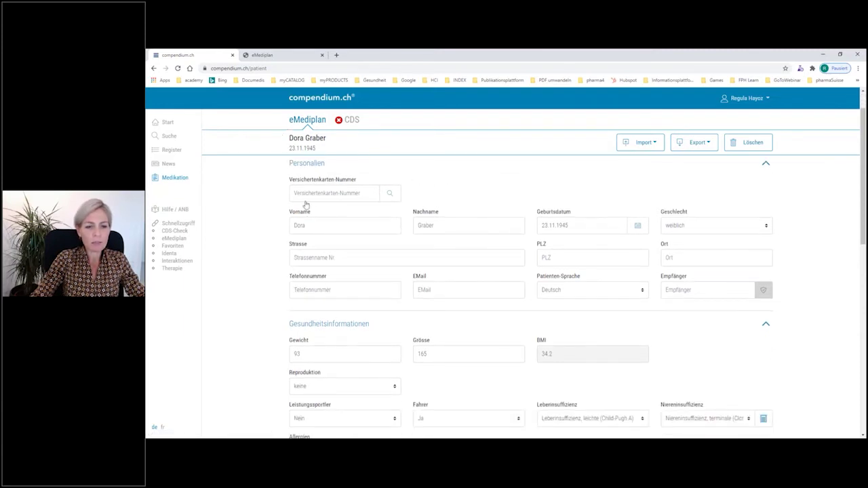
scroll(520, 234, down, 3)
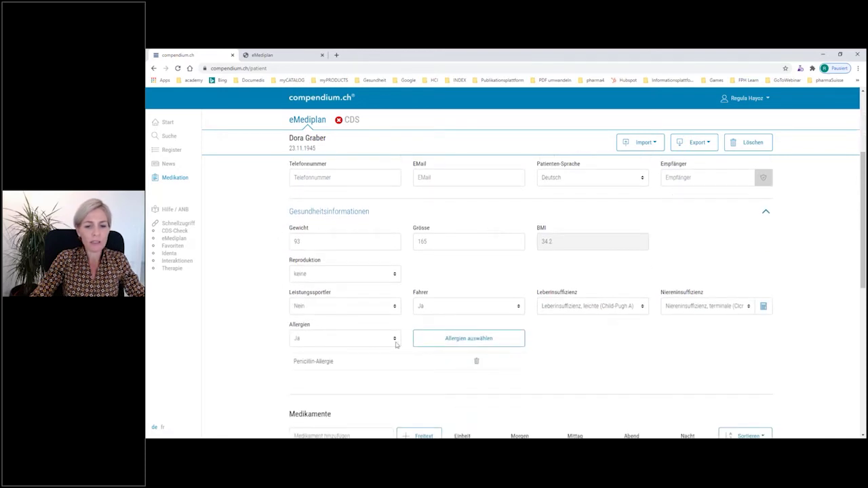
scroll(529, 329, down, 3)
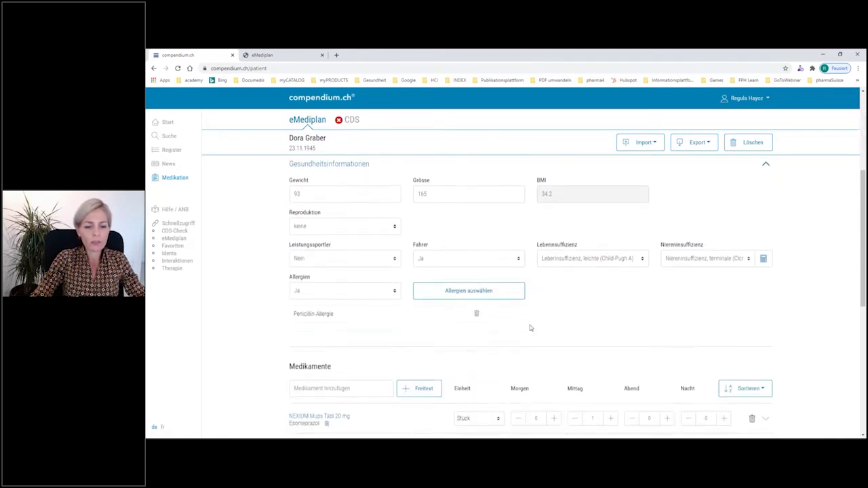
scroll(530, 329, down, 3)
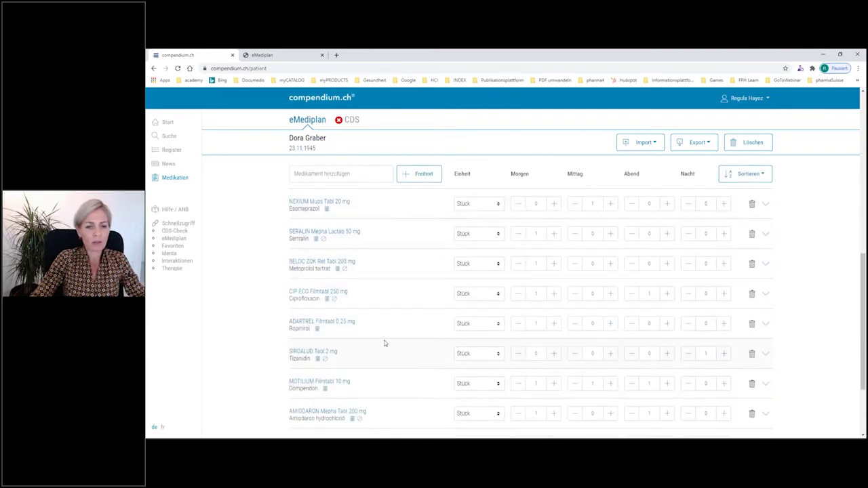
scroll(384, 343, up, 1)
click(363, 213)
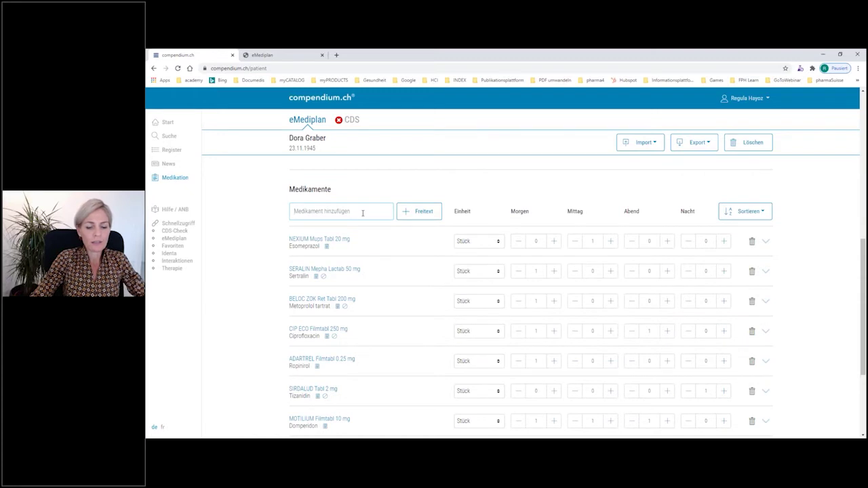
text(klacid)
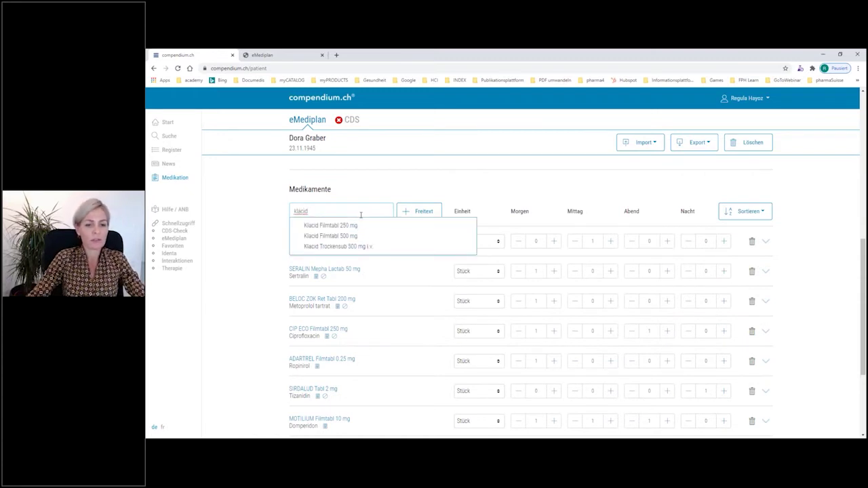
click(352, 227)
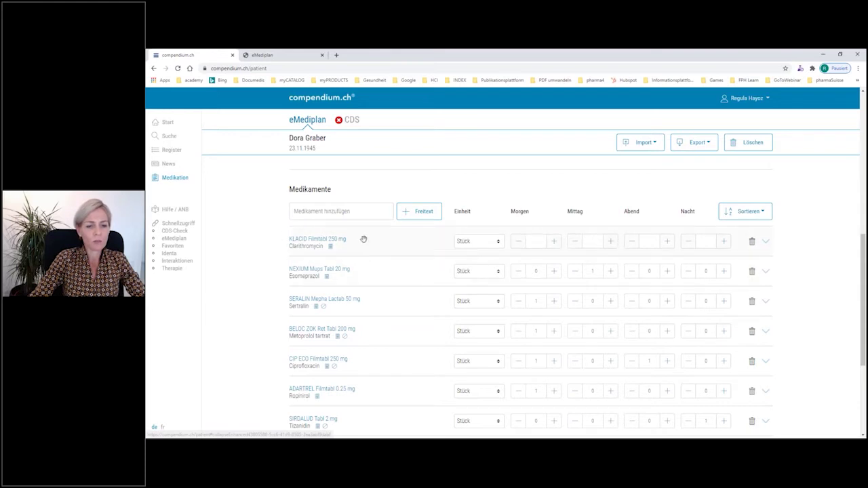
click(767, 245)
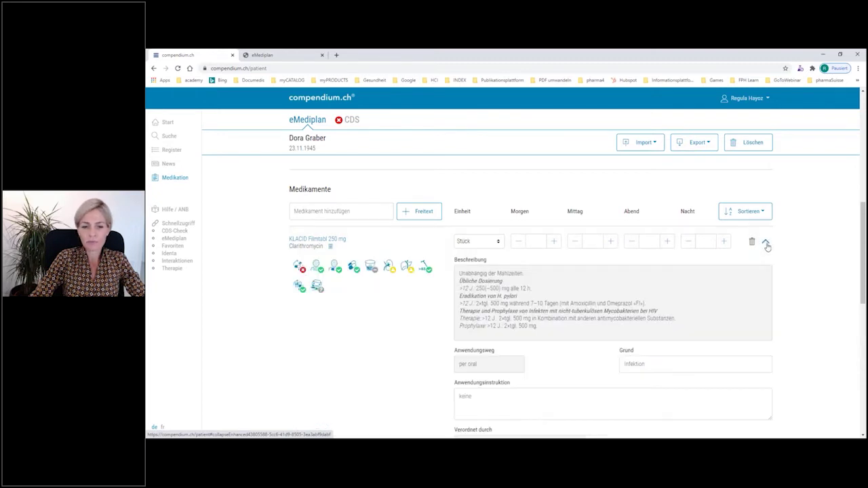
Set the Klacid dosage to 2 tablets morning and 2 evening
scroll(768, 248, down, 1)
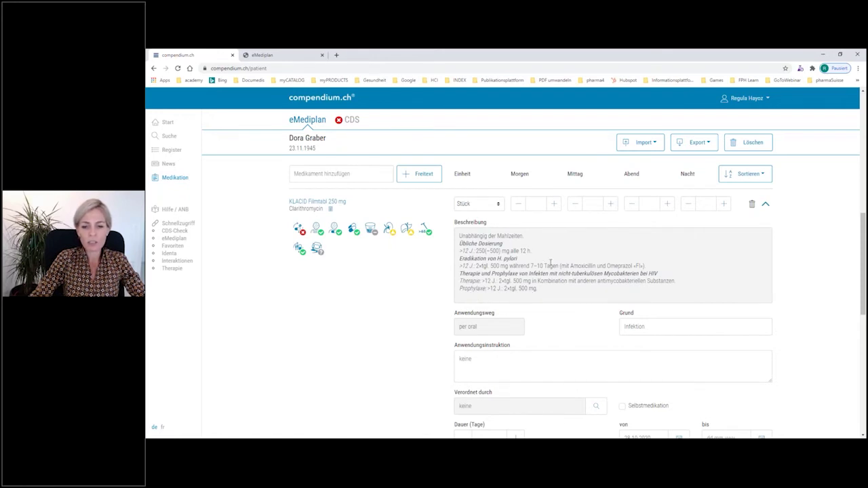
click(555, 204)
click(668, 205)
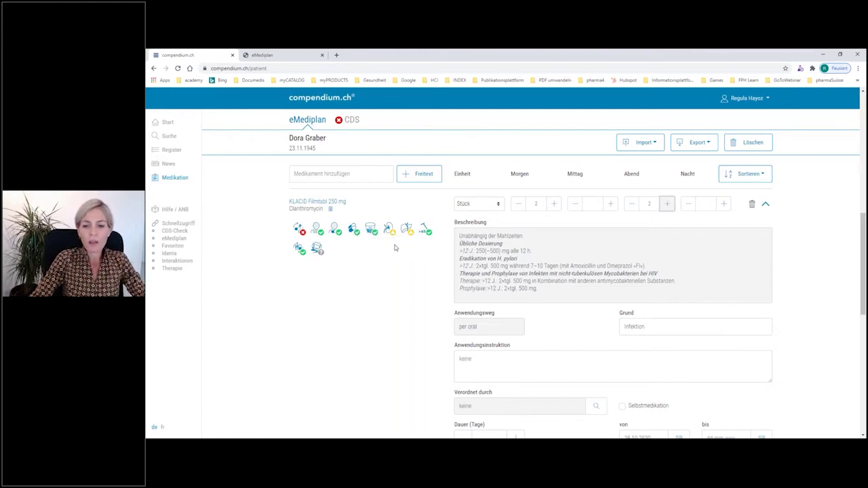
Check that Klacid's reason field reads Infektion
scroll(414, 265, down, 1)
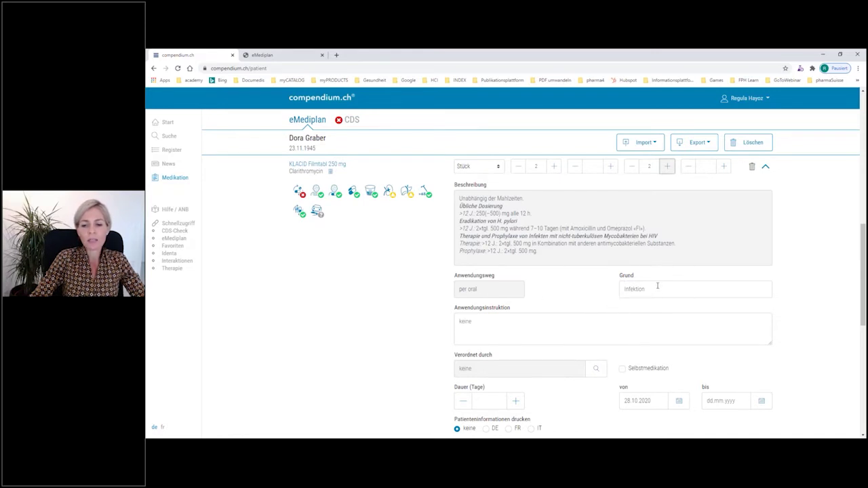
drag(658, 288, 620, 291)
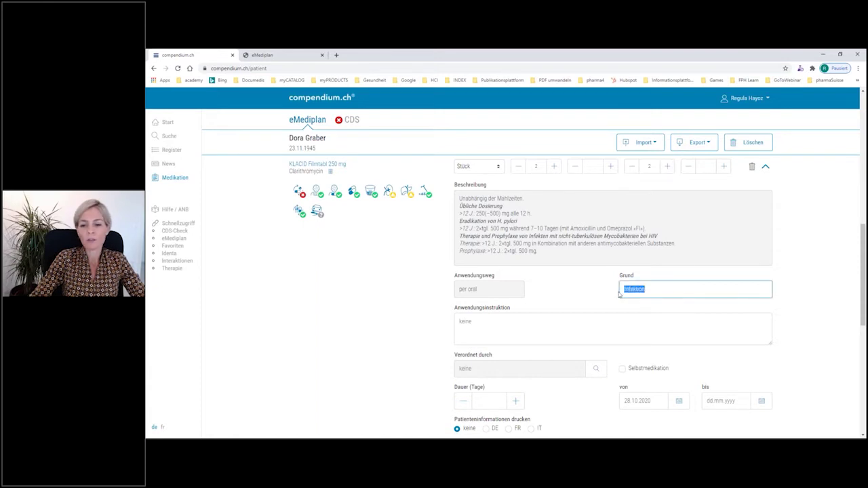
click(658, 289)
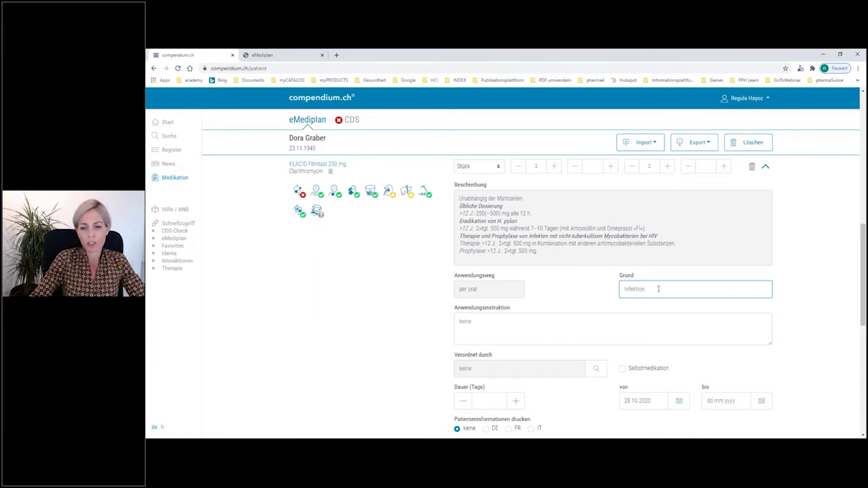
drag(656, 289, 621, 289)
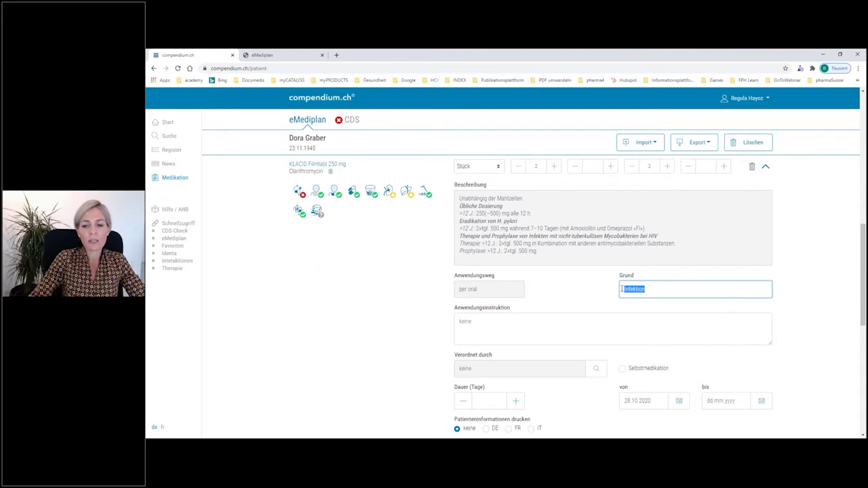
click(653, 289)
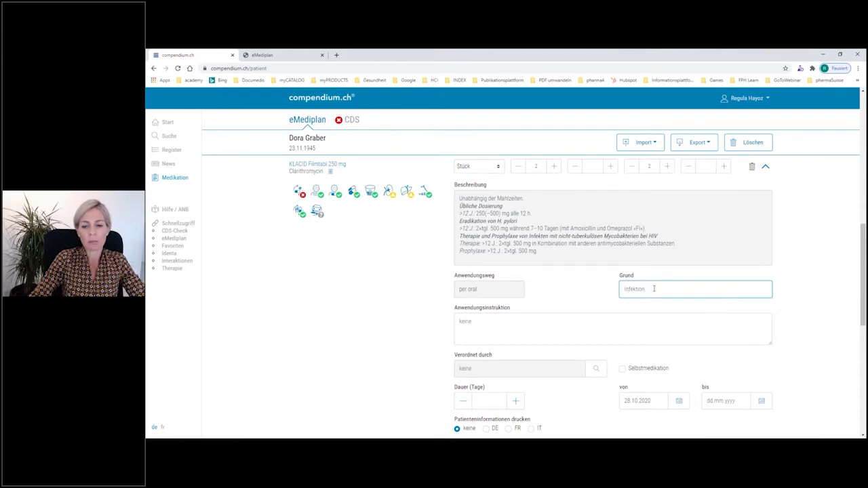
scroll(564, 304, down, 1)
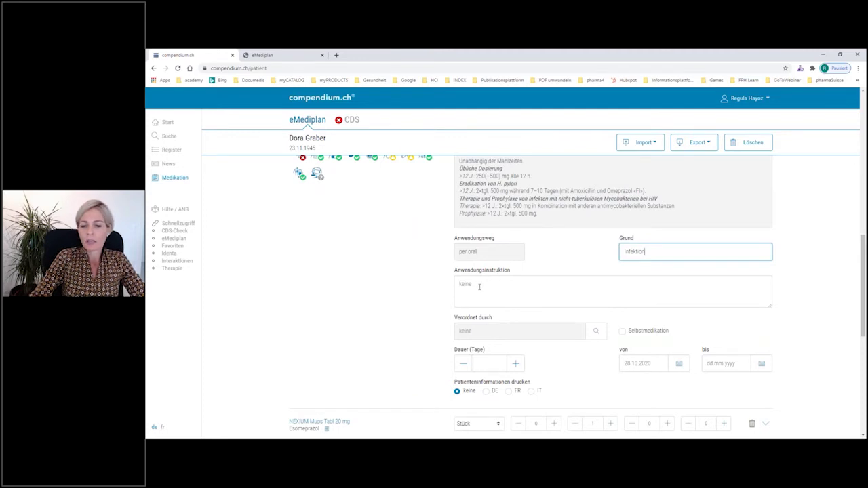
scroll(493, 287, down, 1)
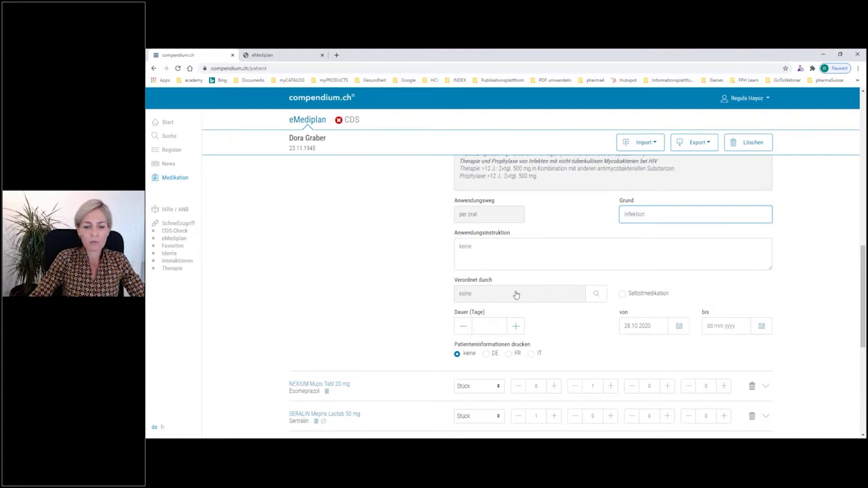
scroll(515, 295, up, 10)
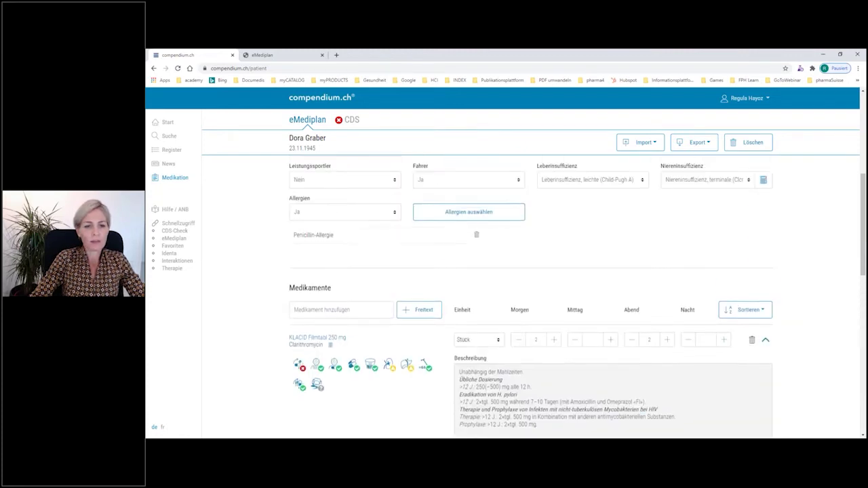
scroll(515, 296, up, 5)
scroll(515, 295, down, 6)
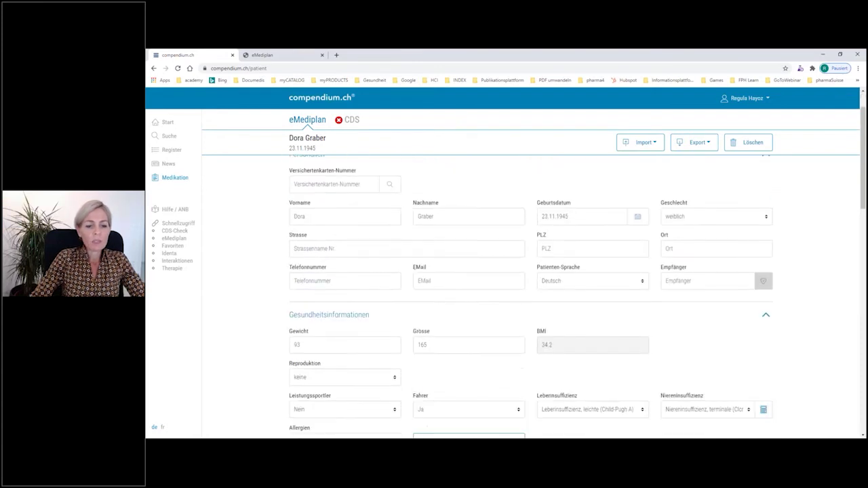
scroll(412, 343, down, 1)
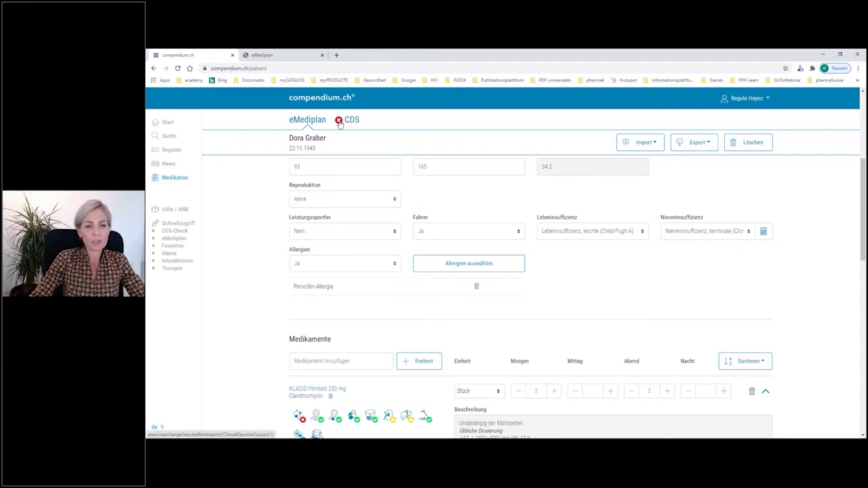
mouse_move(339, 123)
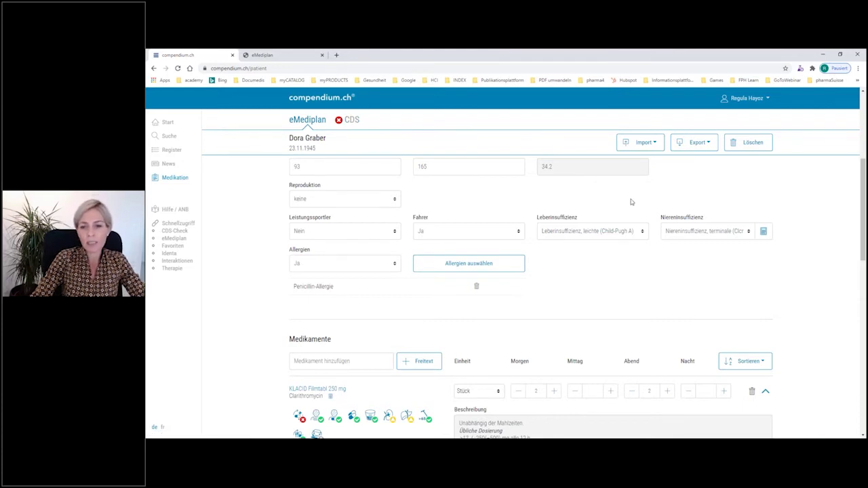
scroll(631, 202, up, 1)
scroll(679, 166, up, 1)
Export the medication plan via Export > Drucken and open the downloaded PDF
click(702, 144)
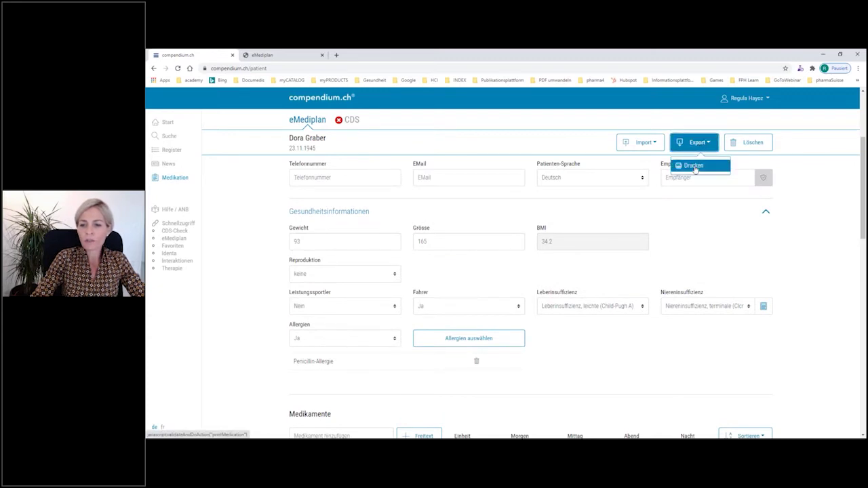
click(693, 167)
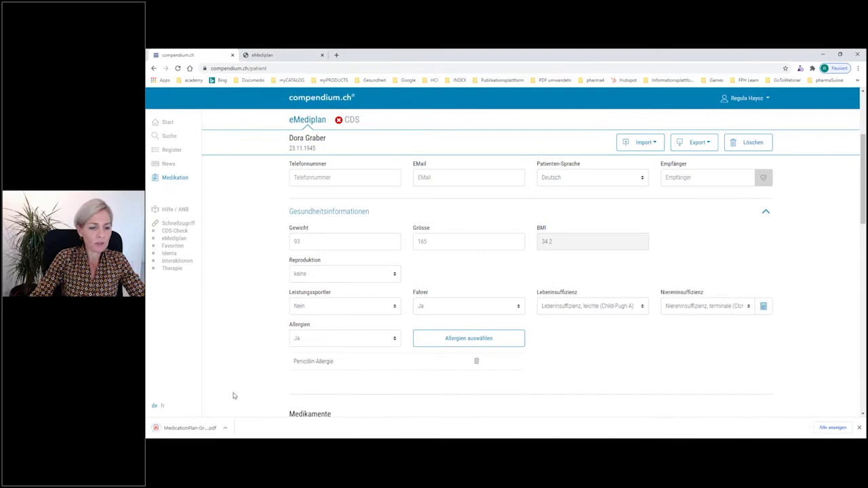
click(184, 431)
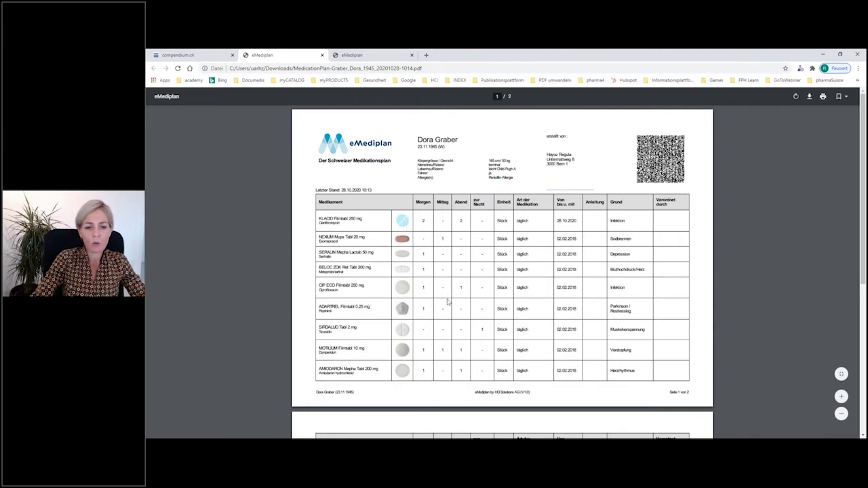
Scroll through both PDF pages, then switch back to the PowerPoint slideshow
scroll(448, 302, down, 1)
scroll(447, 302, down, 2)
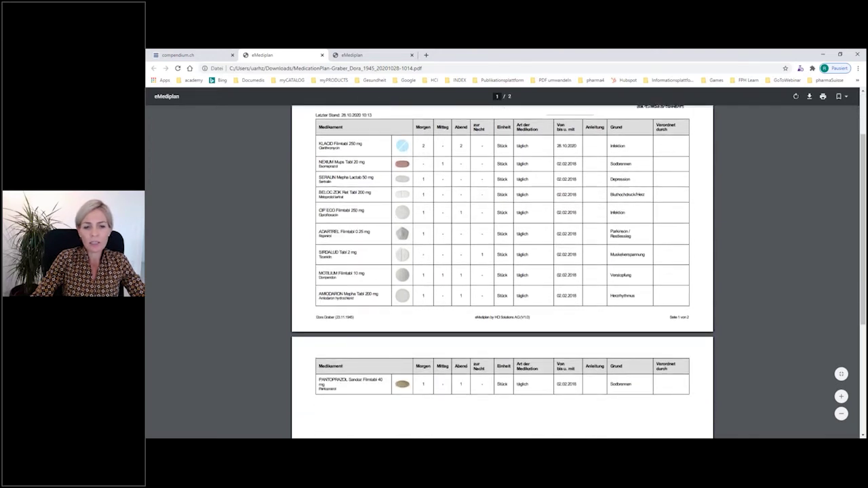
scroll(452, 310, up, 2)
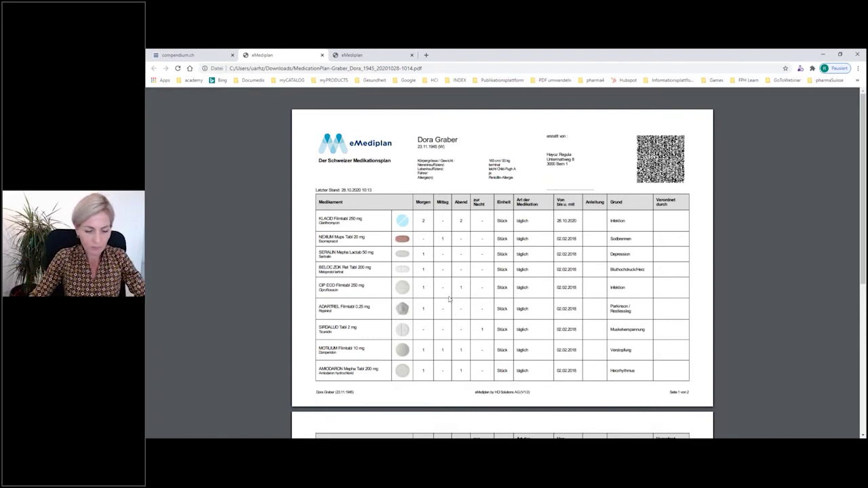
key(alt+Tab)
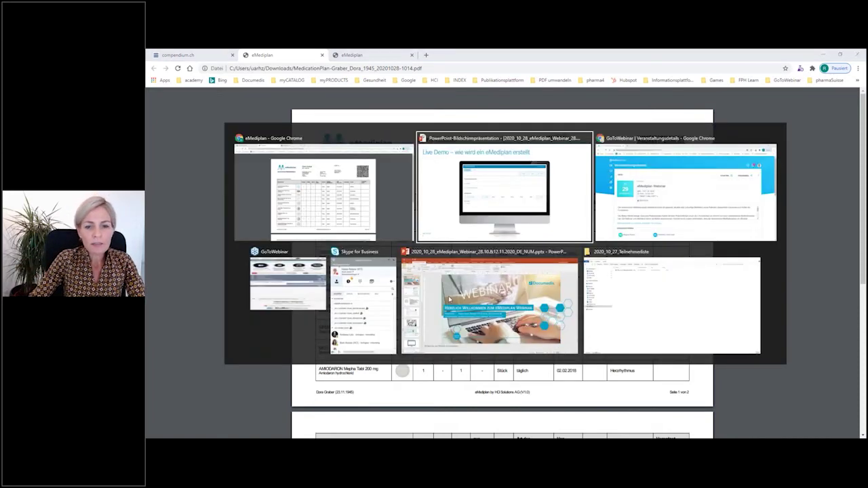